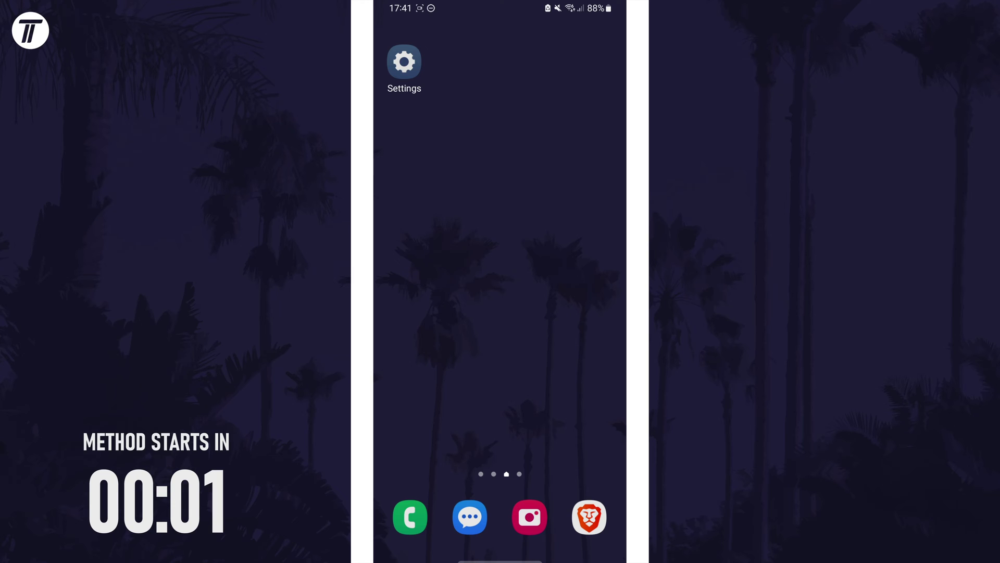
Open Settings and go to Accessibility > Visibility enhancements.
{"action": "left_click", "coordinate": [404, 62]}
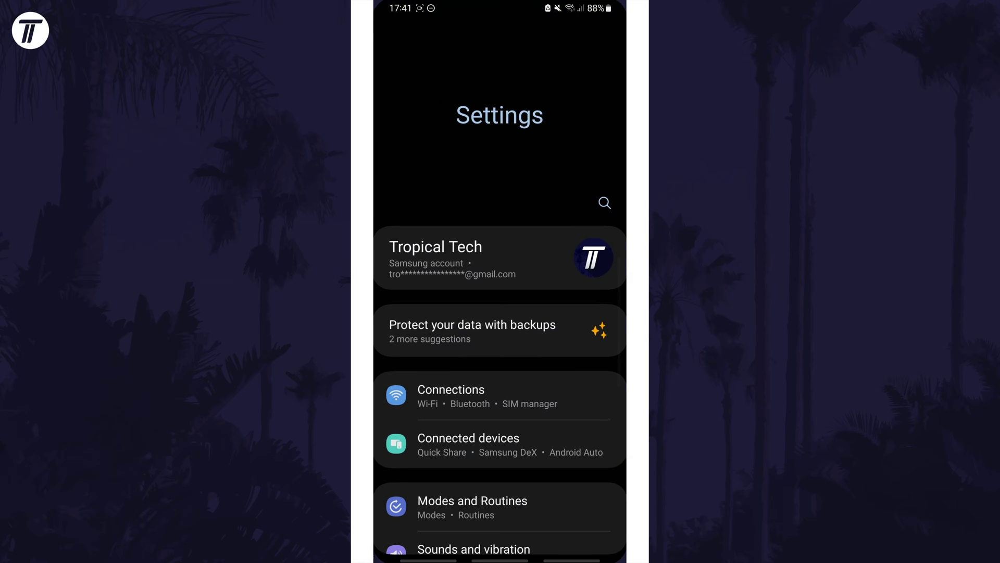
{"action": "scroll", "coordinate": [500, 313], "scroll_direction": "down", "scroll_amount": 2}
{"action": "scroll", "coordinate": [500, 313], "scroll_direction": "down", "scroll_amount": 5}
{"action": "scroll", "coordinate": [500, 312], "scroll_direction": "down", "scroll_amount": 5}
{"action": "scroll", "coordinate": [500, 312], "scroll_direction": "down", "scroll_amount": 3}
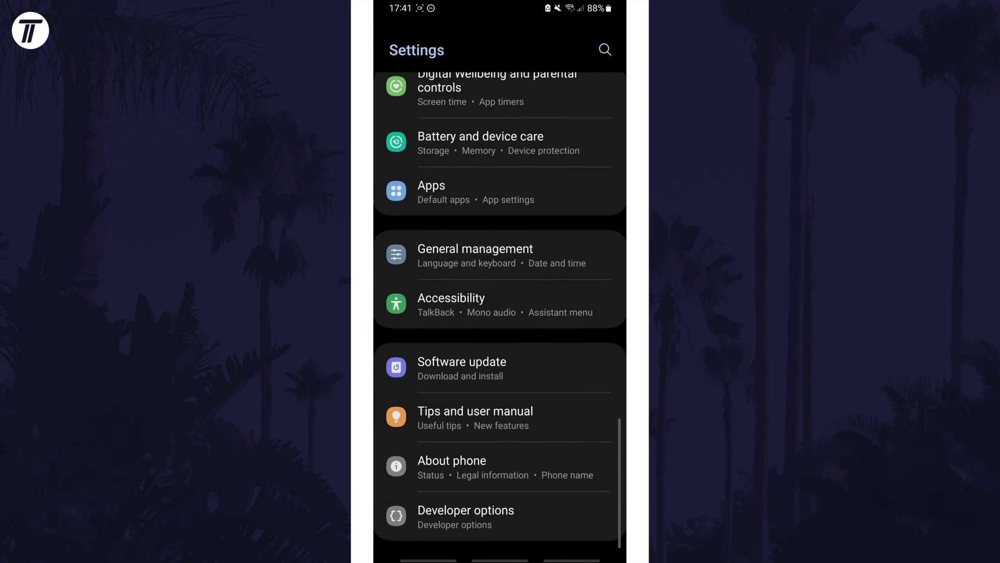
{"action": "left_click", "coordinate": [469, 309]}
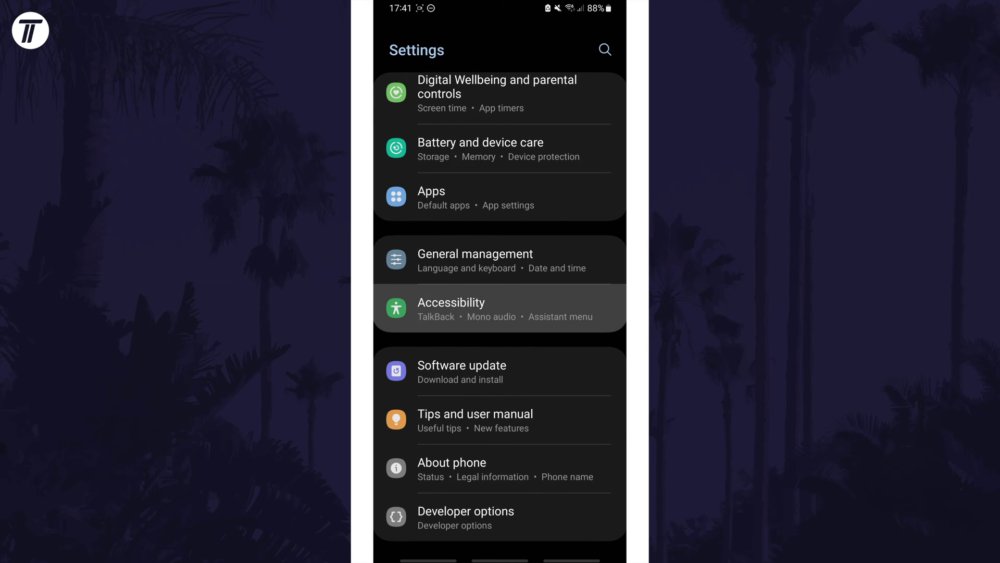
{"action": "left_click", "coordinate": [480, 226]}
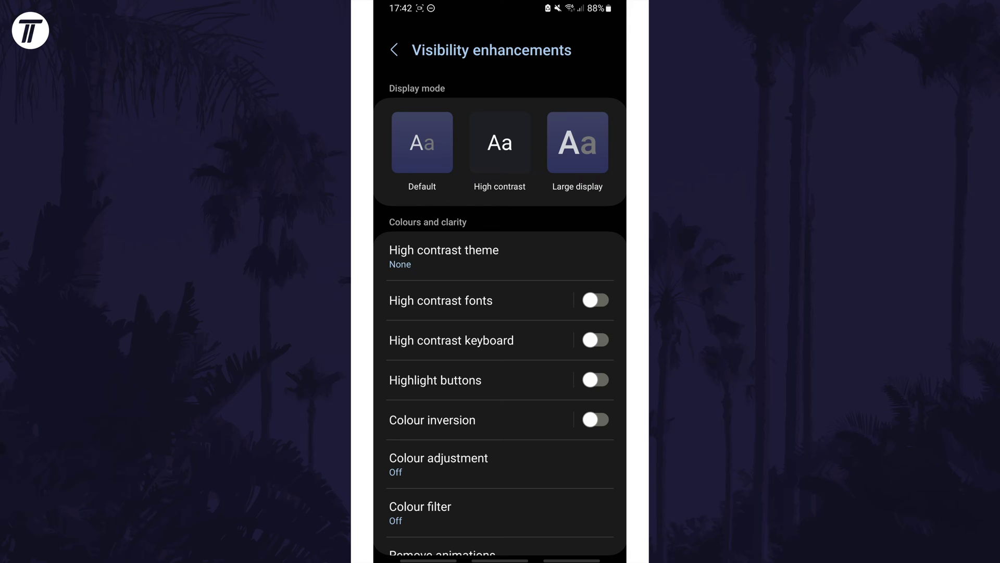
Select and apply the High contrast display mode, enabling high contrast fonts and keyboard.
{"action": "left_click", "coordinate": [500, 149]}
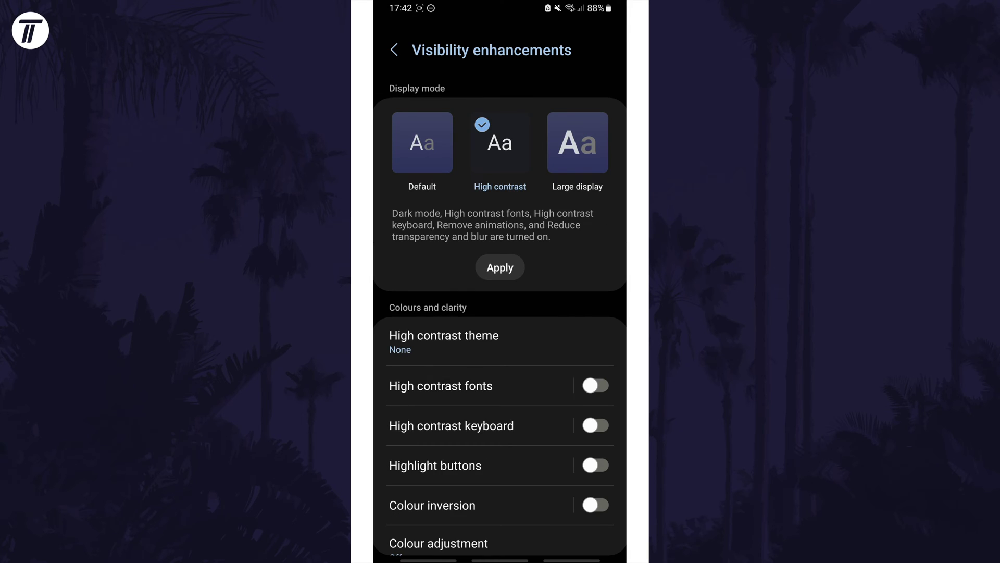
{"action": "left_click", "coordinate": [500, 268]}
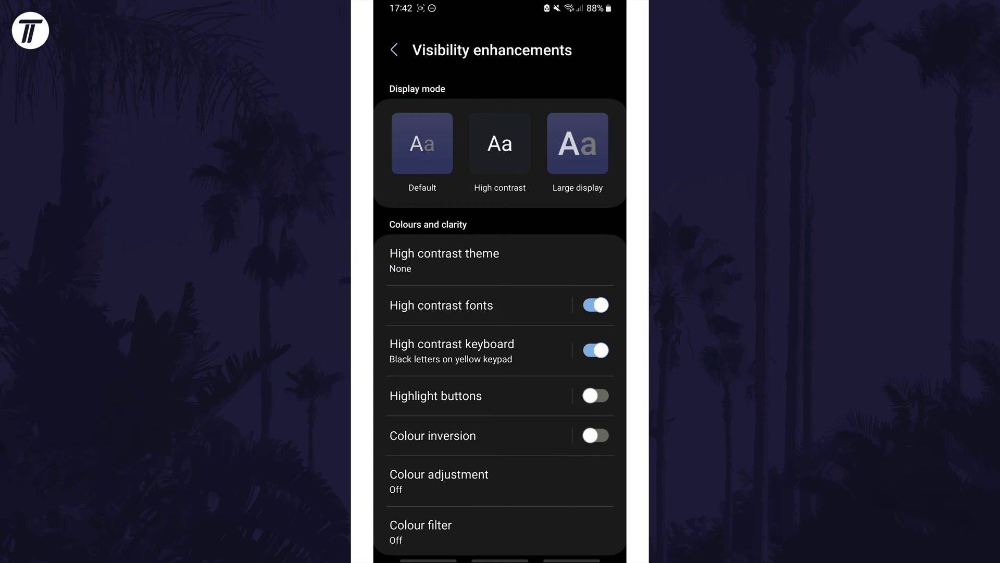
{"action": "left_click", "coordinate": [444, 261]}
{"action": "left_click", "coordinate": [500, 157]}
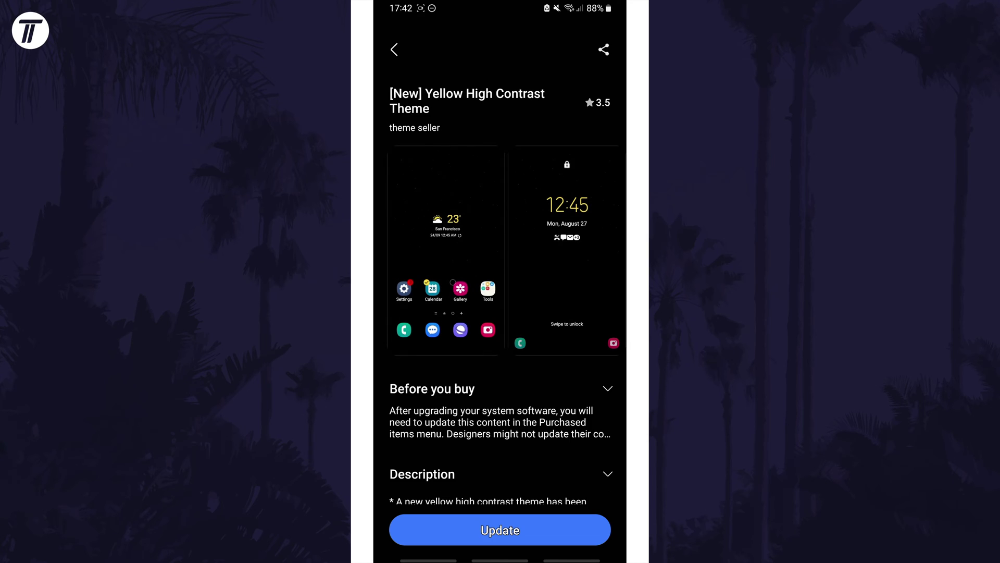
{"action": "left_click", "coordinate": [395, 49]}
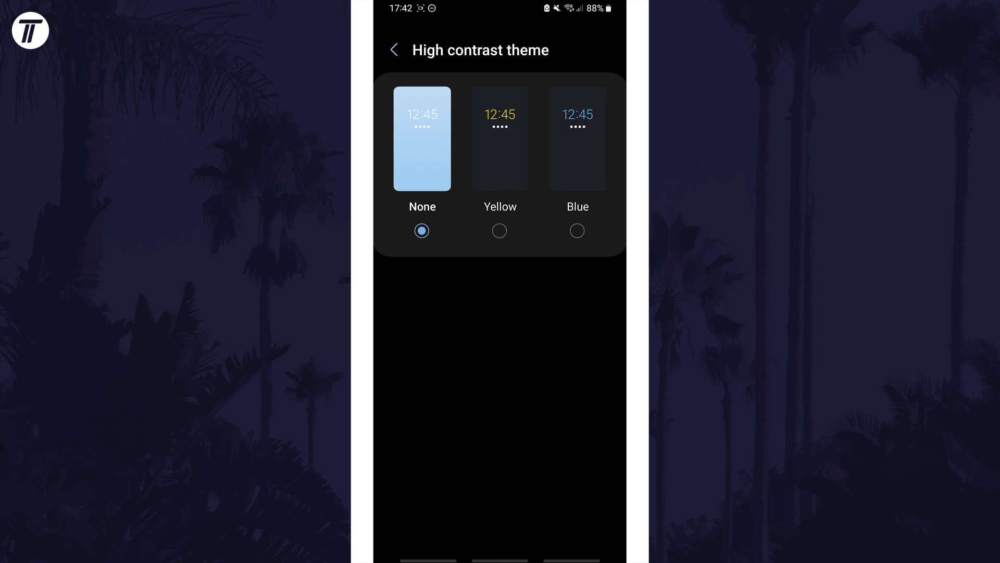
{"action": "left_click", "coordinate": [394, 49]}
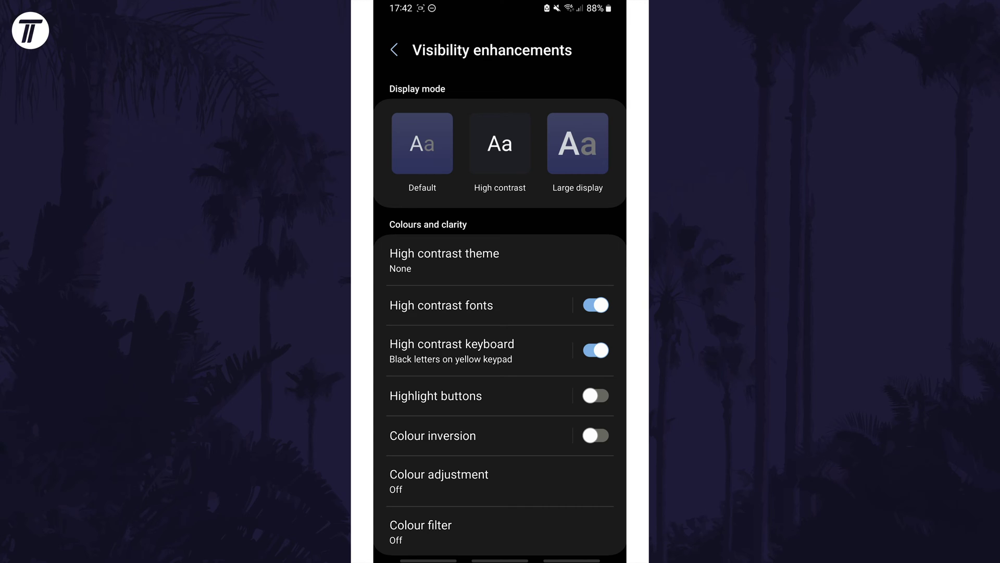
{"action": "left_click", "coordinate": [442, 305]}
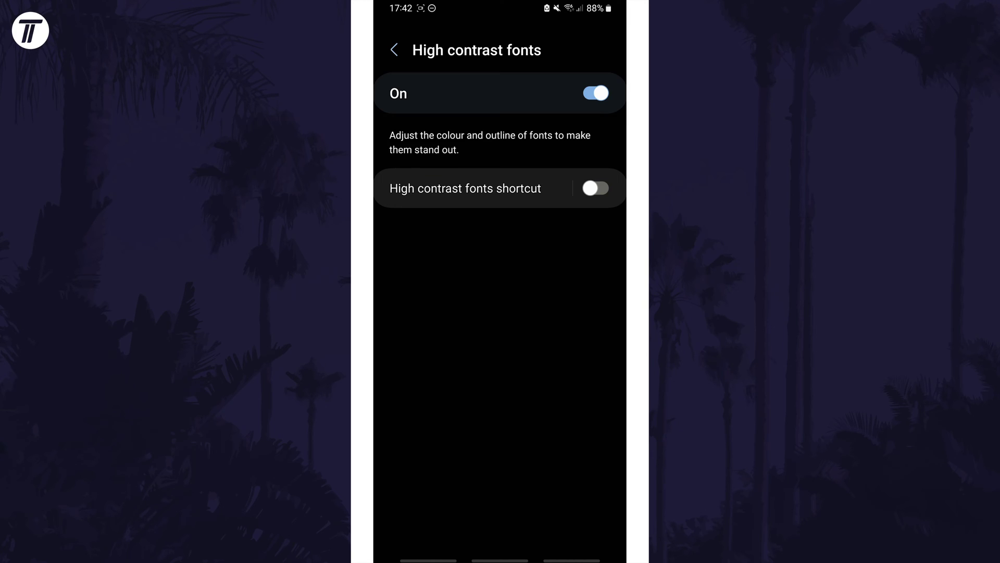
{"action": "left_click", "coordinate": [596, 93]}
{"action": "left_click", "coordinate": [596, 93]}
{"action": "left_click", "coordinate": [395, 49]}
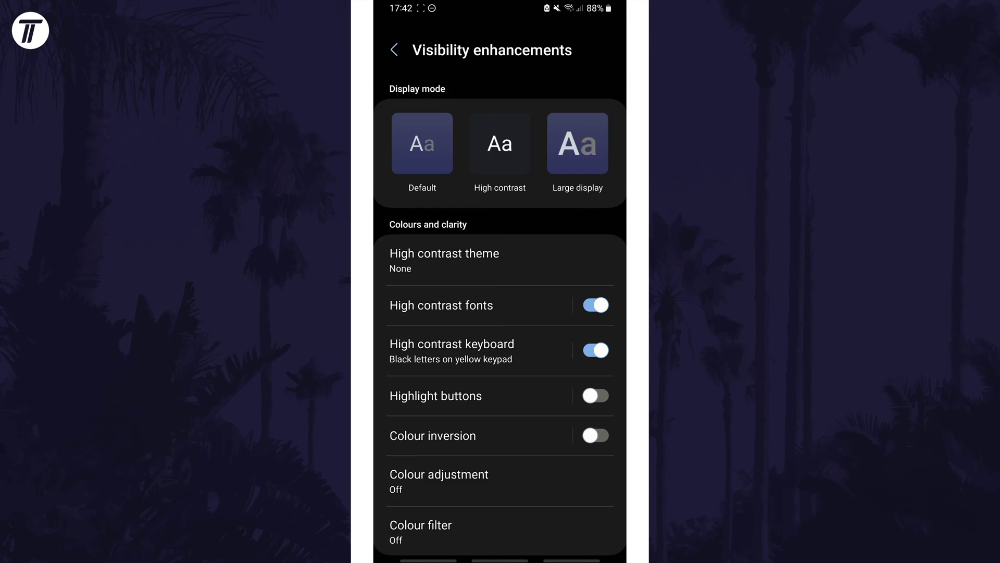